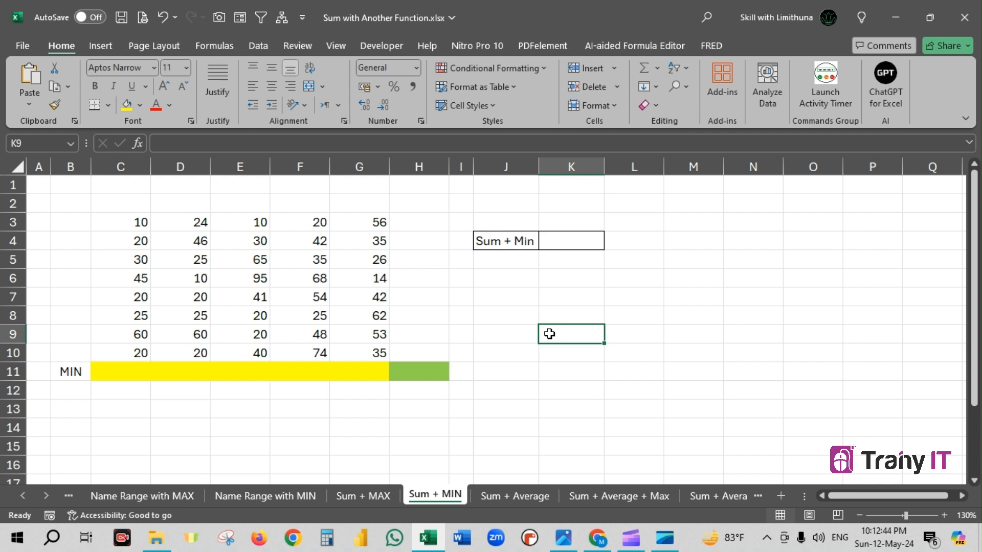
pyautogui.moveTo(138, 222); pyautogui.dragTo(377, 343)
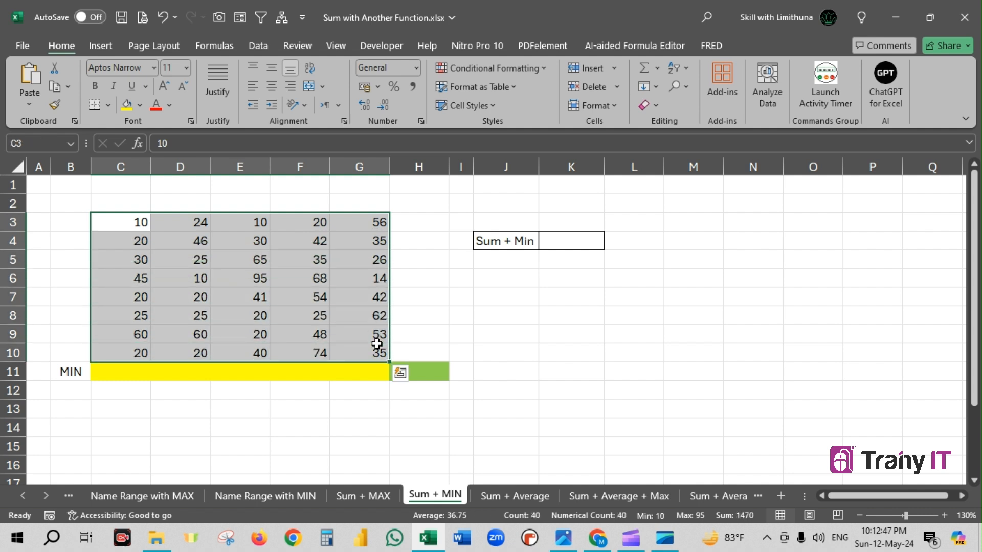
pyautogui.click(543, 335)
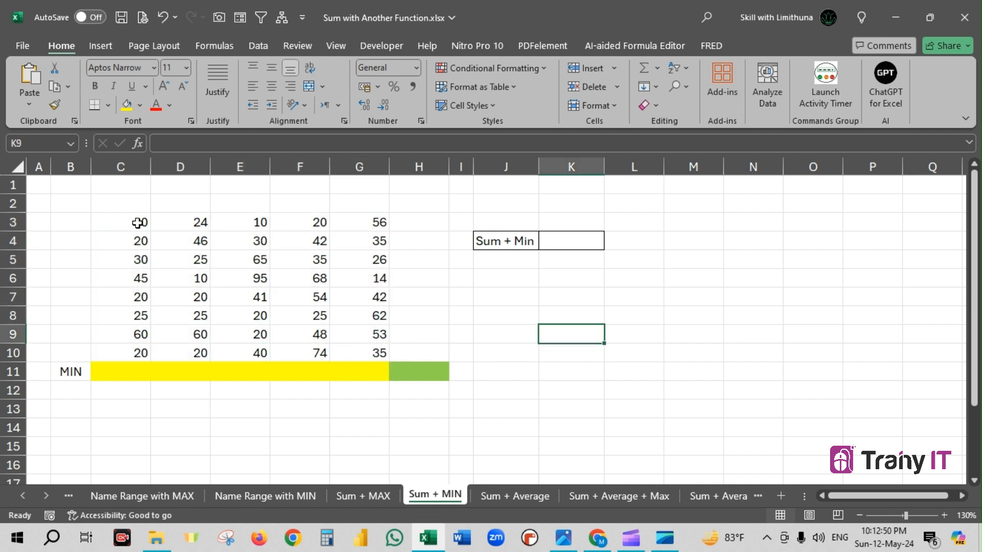
pyautogui.moveTo(137, 223); pyautogui.dragTo(132, 358)
# Calculate the minimum of C3:C10 in cell C11 with MIN and fill the formula across to G11.
pyautogui.click(132, 371)
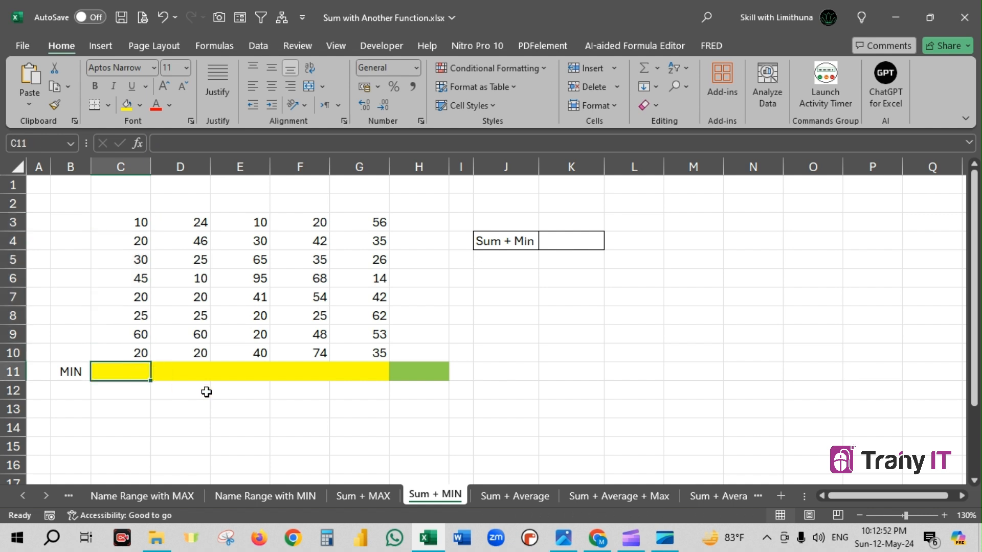
pyautogui.write('=min')
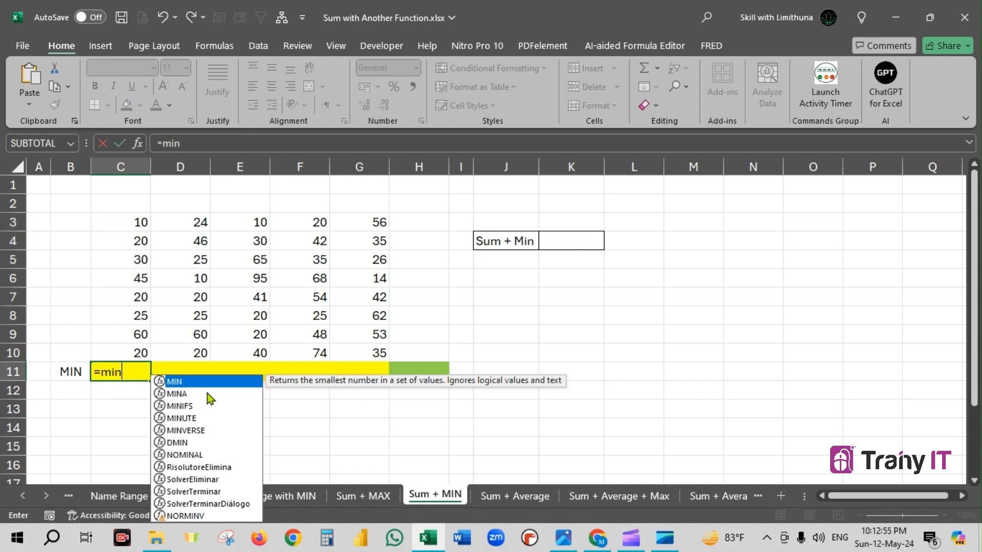
pyautogui.press('Tab')
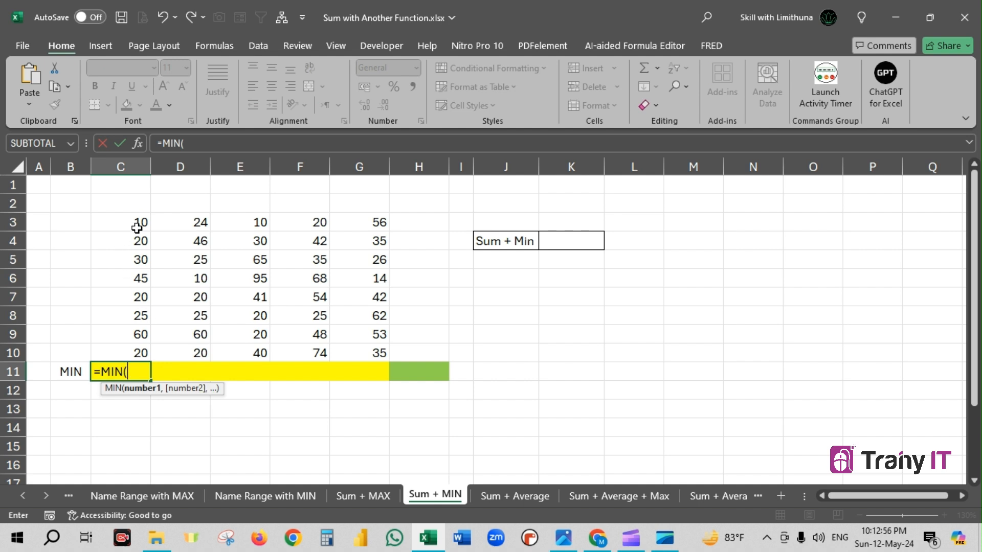
pyautogui.moveTo(138, 222); pyautogui.dragTo(139, 352)
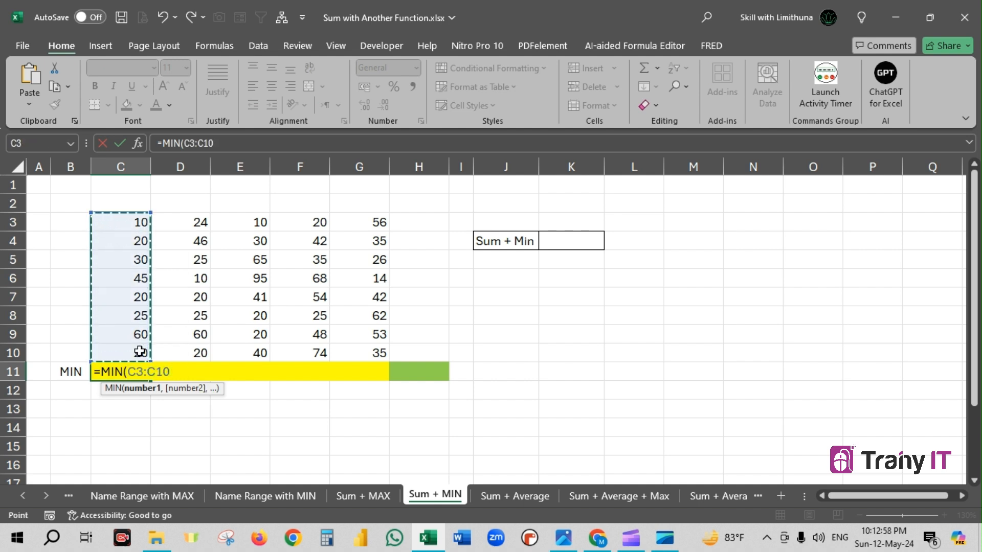
pyautogui.write(')')
pyautogui.press('Return')
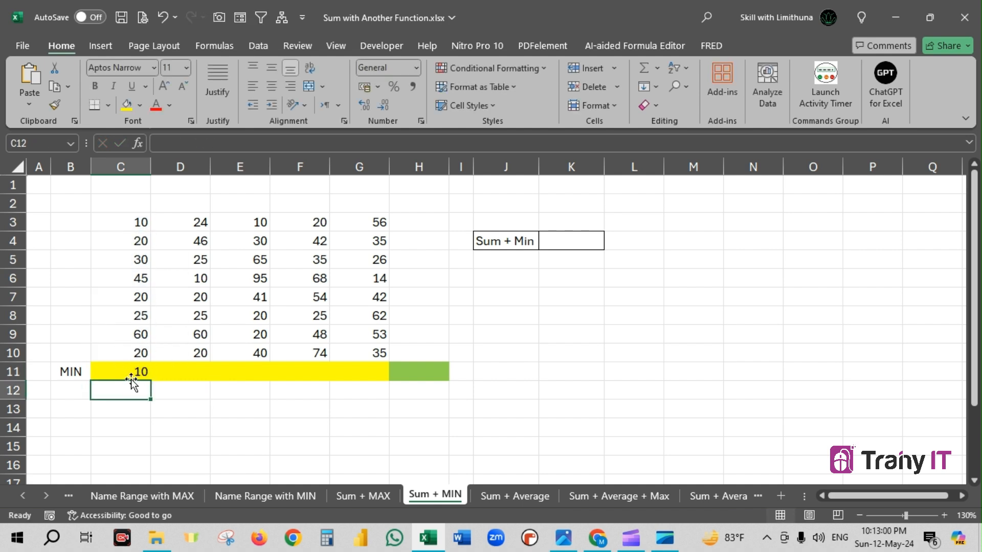
pyautogui.click(137, 372)
pyautogui.moveTo(152, 382); pyautogui.dragTo(385, 395)
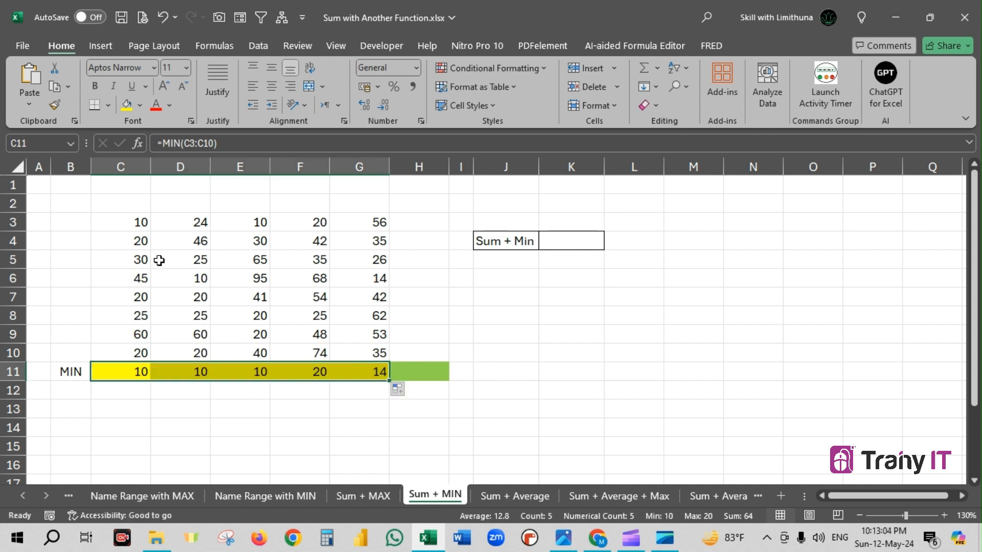
pyautogui.moveTo(137, 220); pyautogui.dragTo(138, 354)
pyautogui.moveTo(193, 219); pyautogui.dragTo(194, 353)
pyautogui.moveTo(259, 222); pyautogui.dragTo(260, 353)
pyautogui.moveTo(317, 222); pyautogui.dragTo(317, 353)
pyautogui.moveTo(378, 222); pyautogui.dragTo(382, 353)
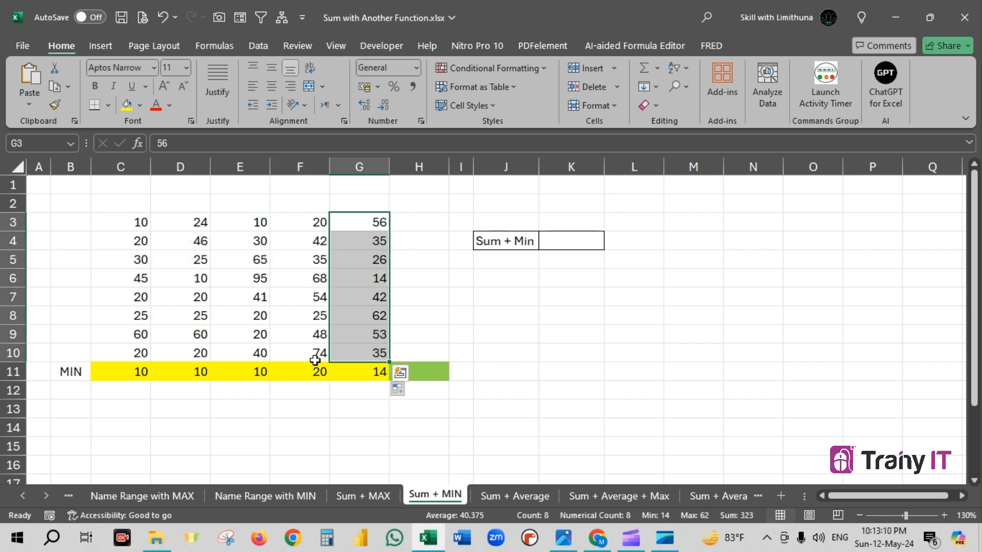
pyautogui.moveTo(136, 373); pyautogui.dragTo(385, 373)
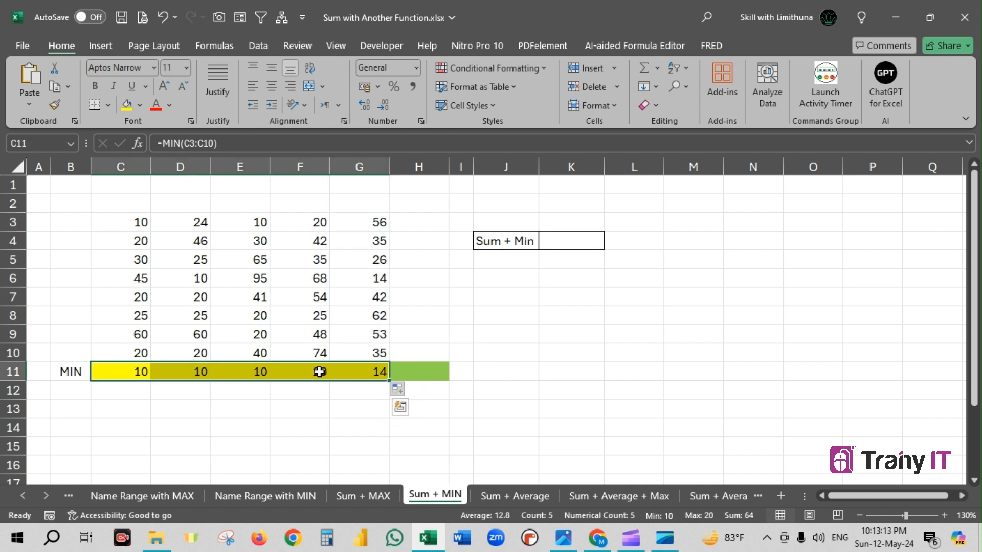
# Total the column minimums C11:G11 with a SUM formula in the green cell H11.
pyautogui.click(413, 370)
pyautogui.write('=sum')
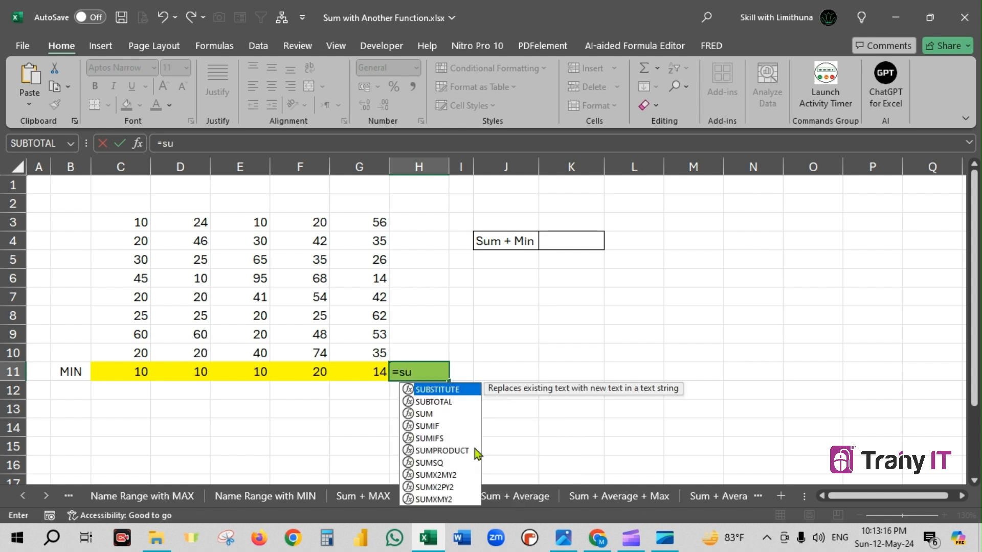
pyautogui.press('Tab')
pyautogui.moveTo(140, 372); pyautogui.dragTo(379, 372)
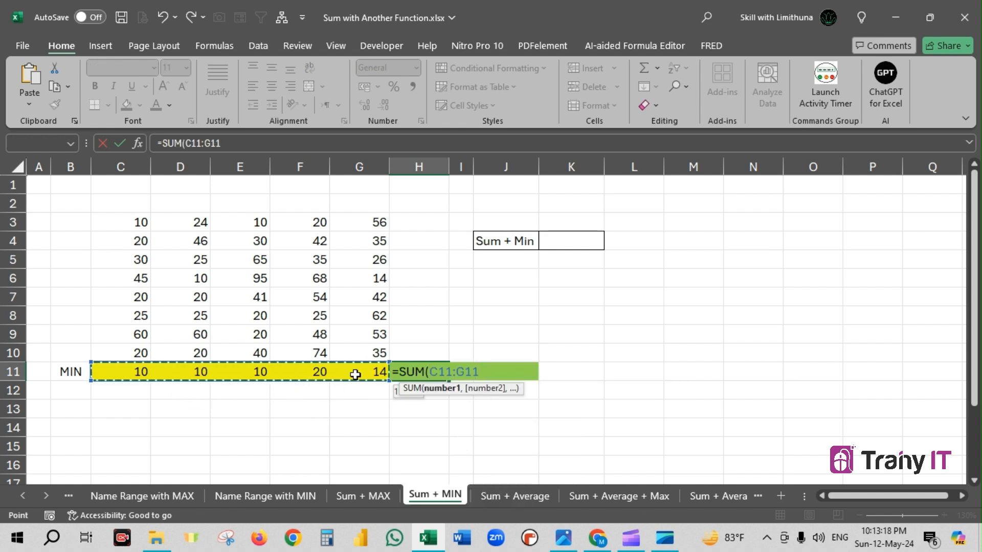
pyautogui.press('Return')
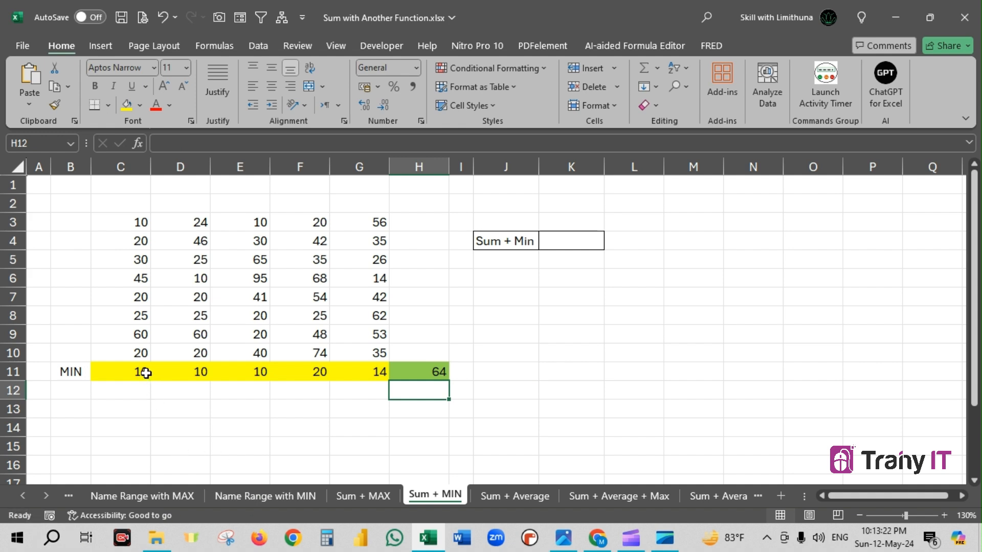
pyautogui.moveTo(142, 373); pyautogui.dragTo(368, 372)
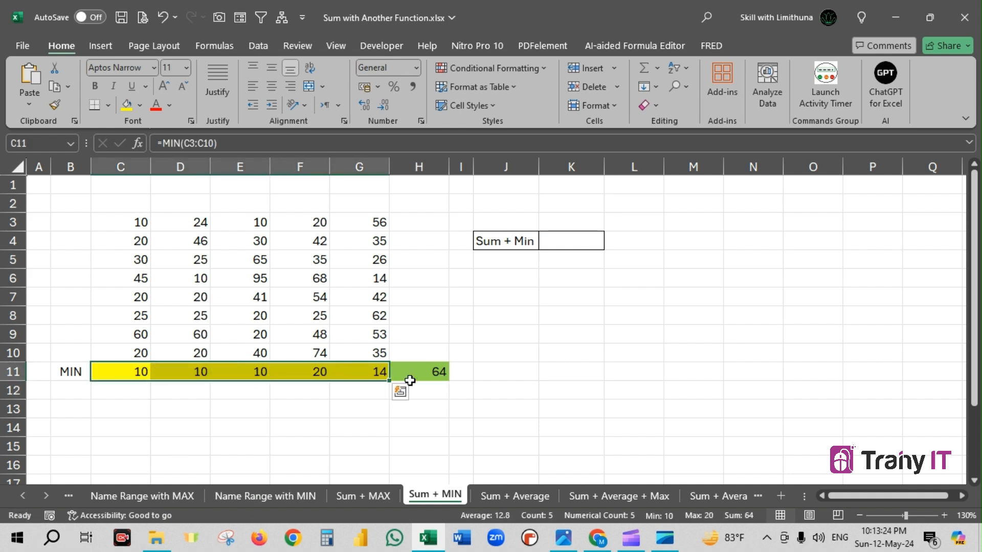
pyautogui.click(438, 372)
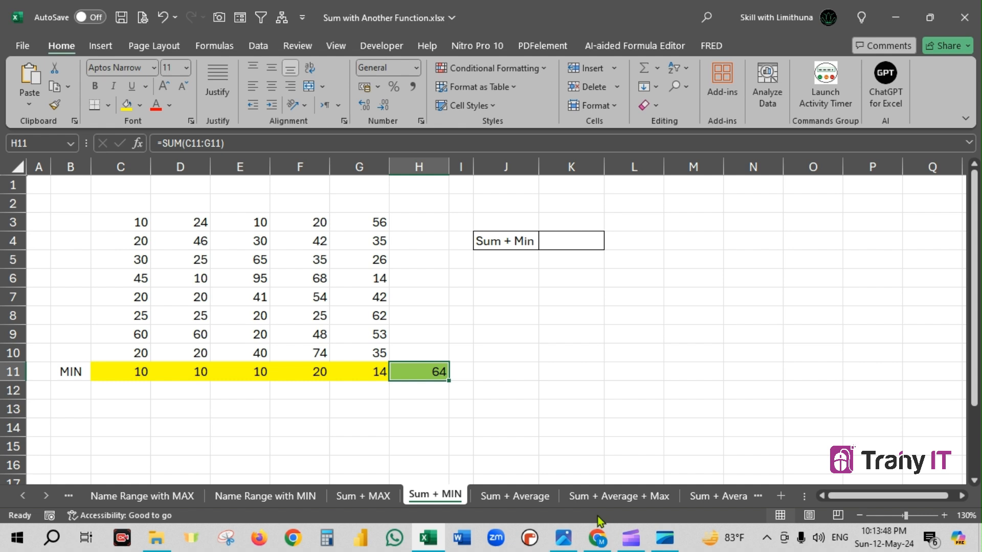
# Start a nested SUM formula in K4 beside the Sum + Min label, with MIN(C3:C10) as its first argument.
pyautogui.click(568, 241)
pyautogui.write('=sum')
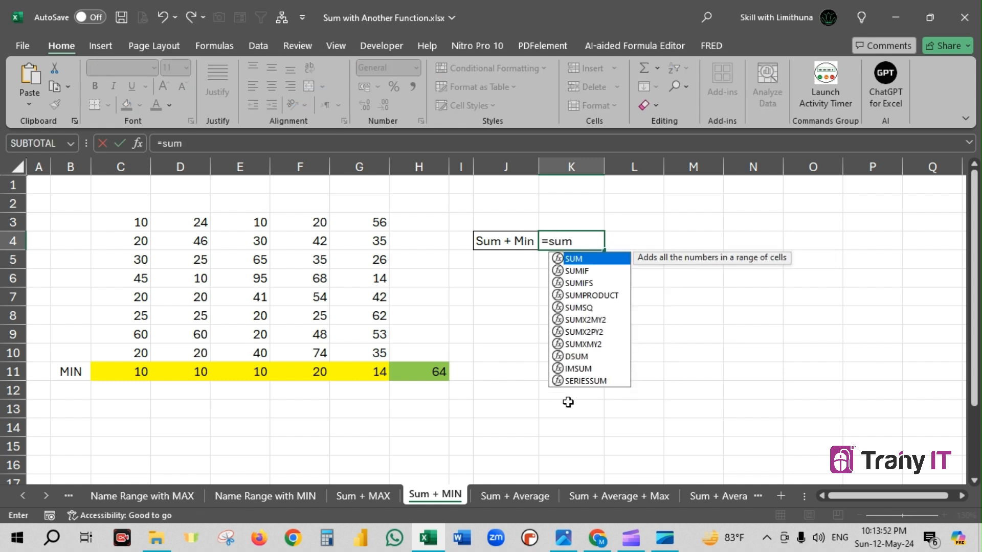
pyautogui.press('Tab')
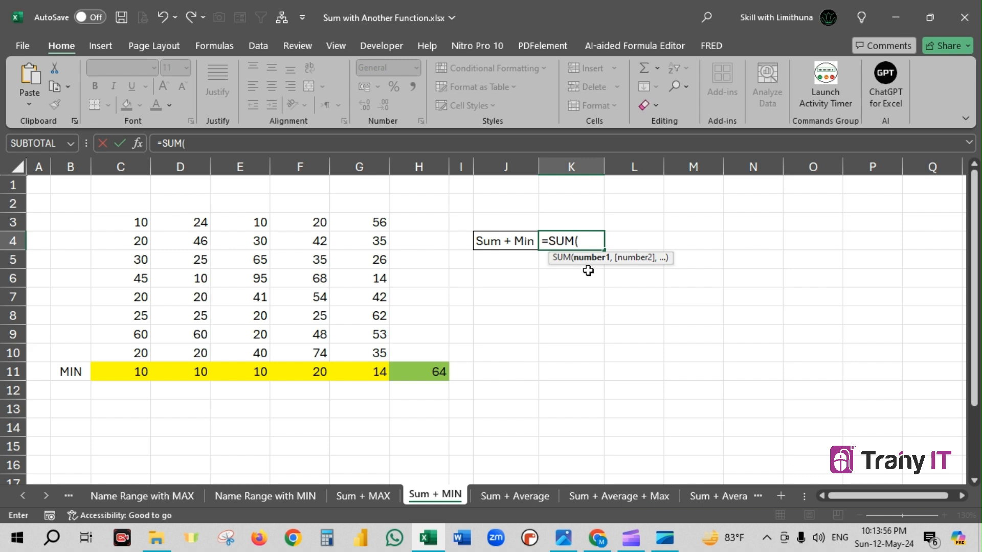
pyautogui.write('mi')
pyautogui.doubleClick(642, 286)
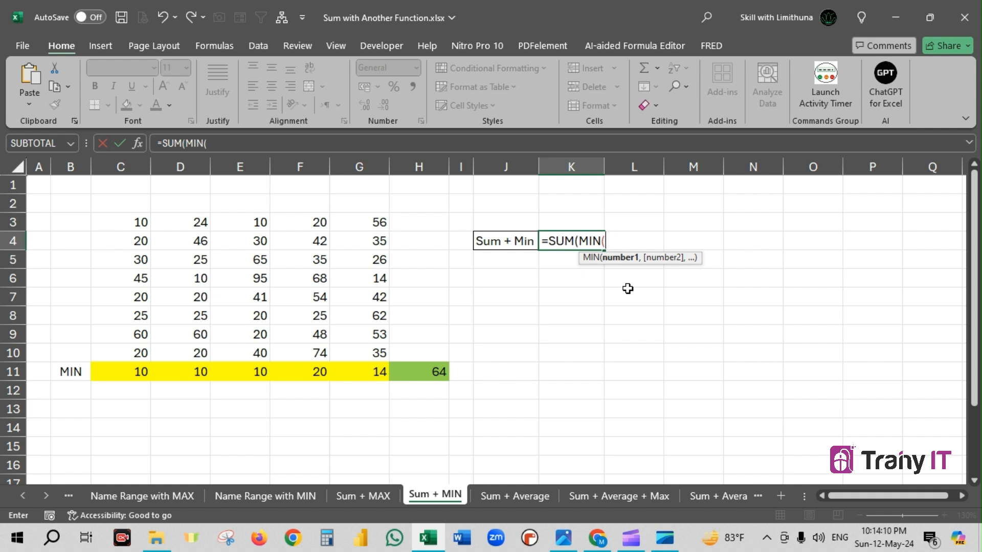
pyautogui.moveTo(138, 222); pyautogui.dragTo(135, 351)
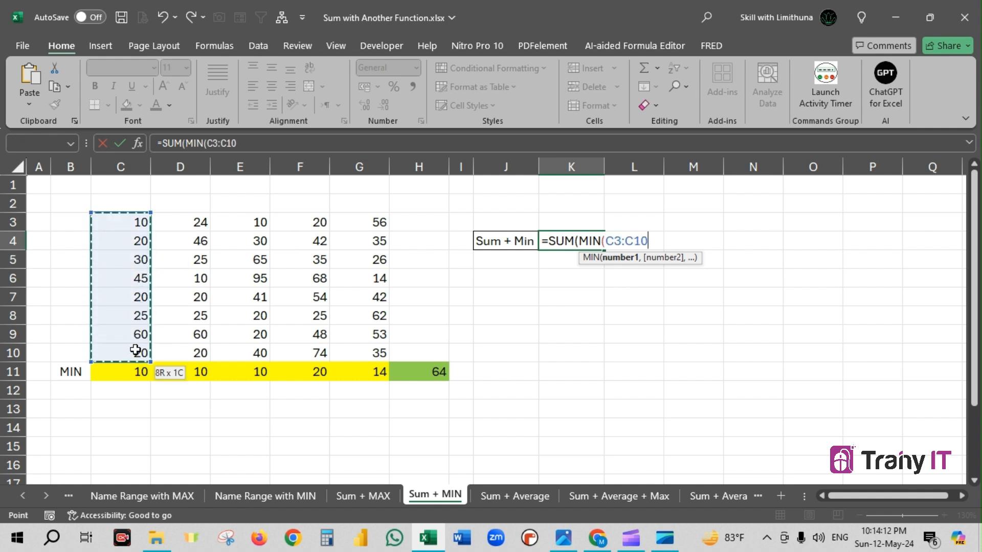
pyautogui.write(')')
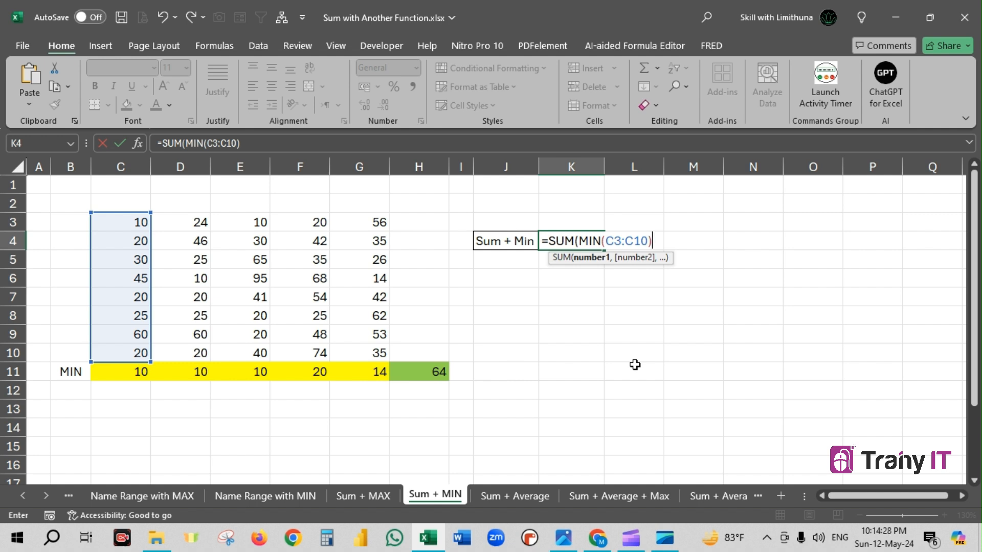
# Add MIN(D3:D10) and MIN(E3:E10) as the second and third arguments of the SUM formula in K4.
pyautogui.write(',min')
pyautogui.press('Tab')
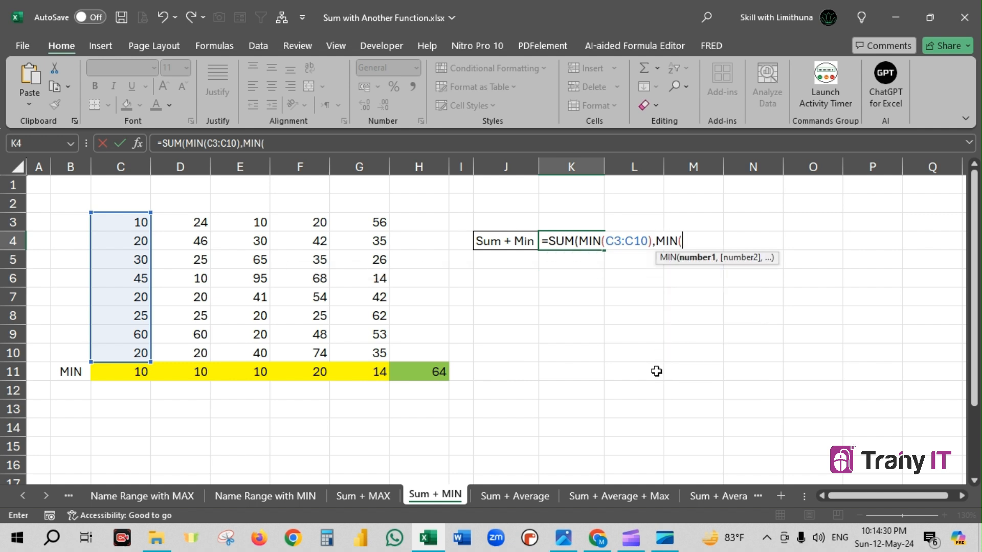
pyautogui.moveTo(195, 231); pyautogui.dragTo(192, 352)
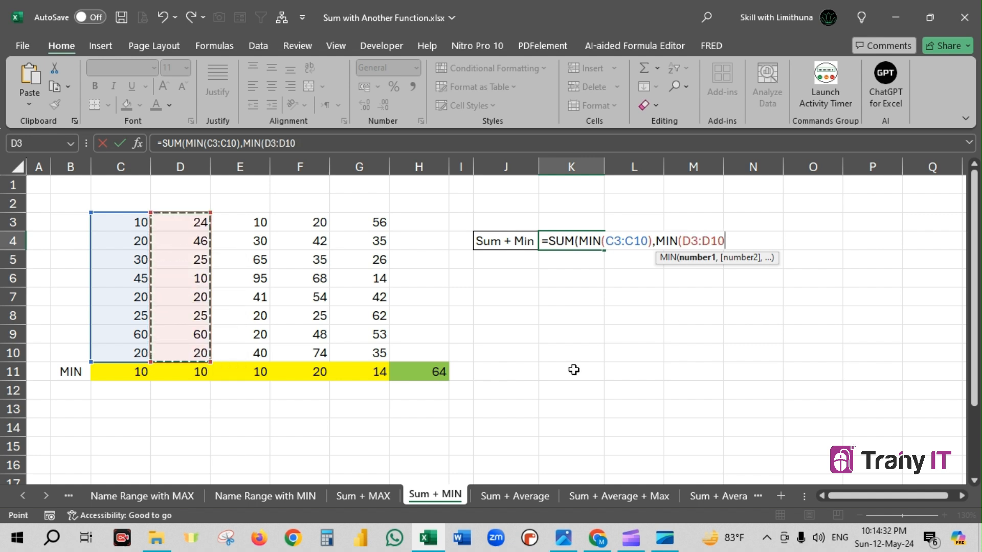
pyautogui.write(')')
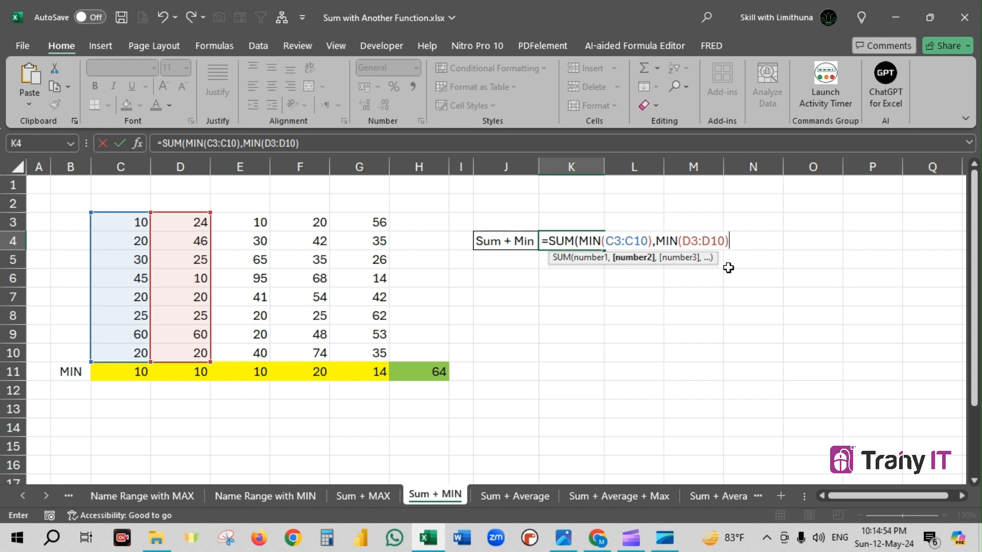
pyautogui.write(',min')
pyautogui.press('Tab')
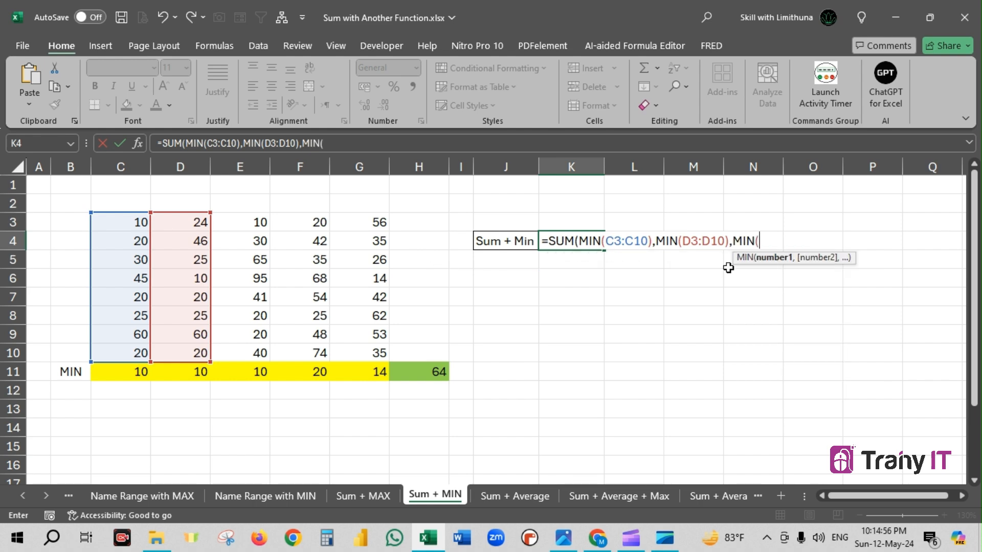
pyautogui.moveTo(257, 221); pyautogui.dragTo(258, 348)
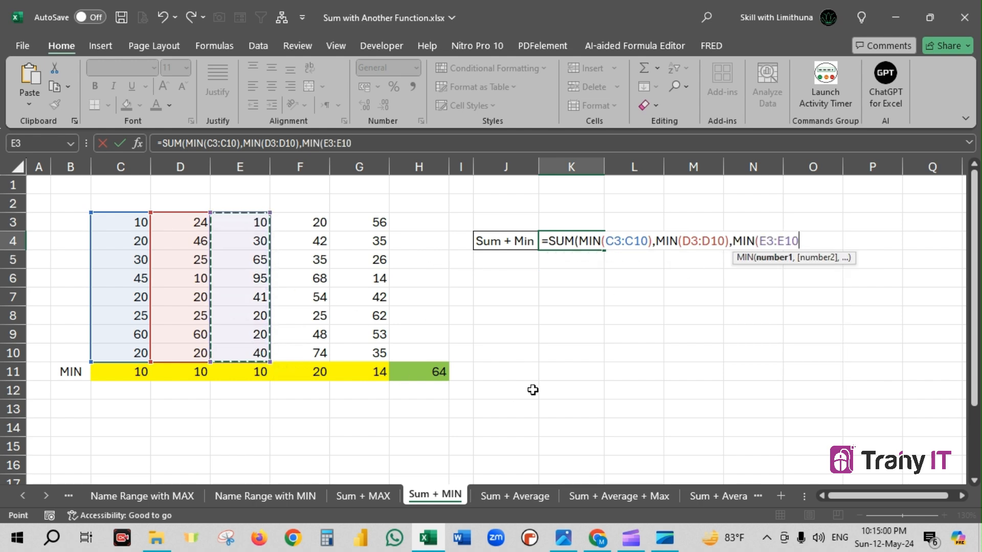
pyautogui.write(')')
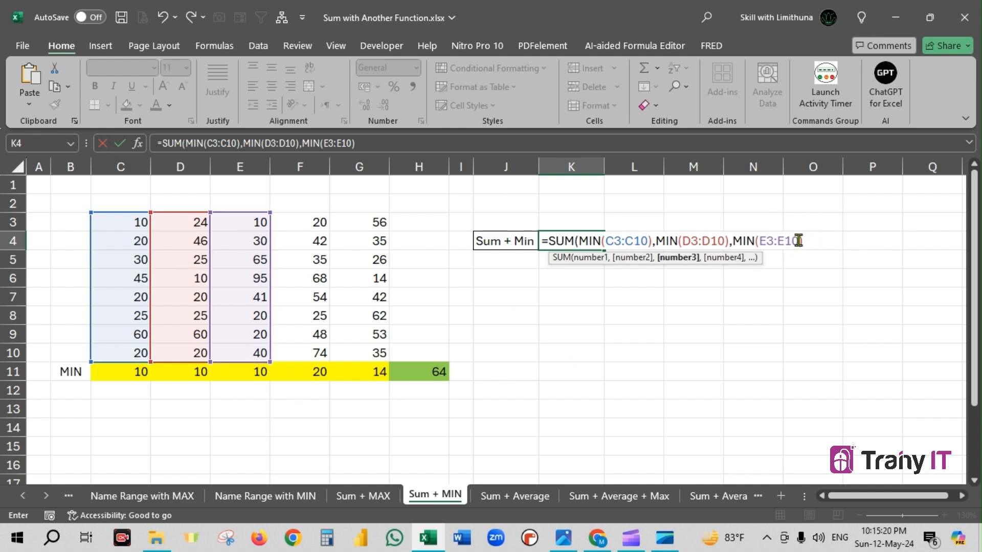
pyautogui.moveTo(799, 244); pyautogui.dragTo(758, 242)
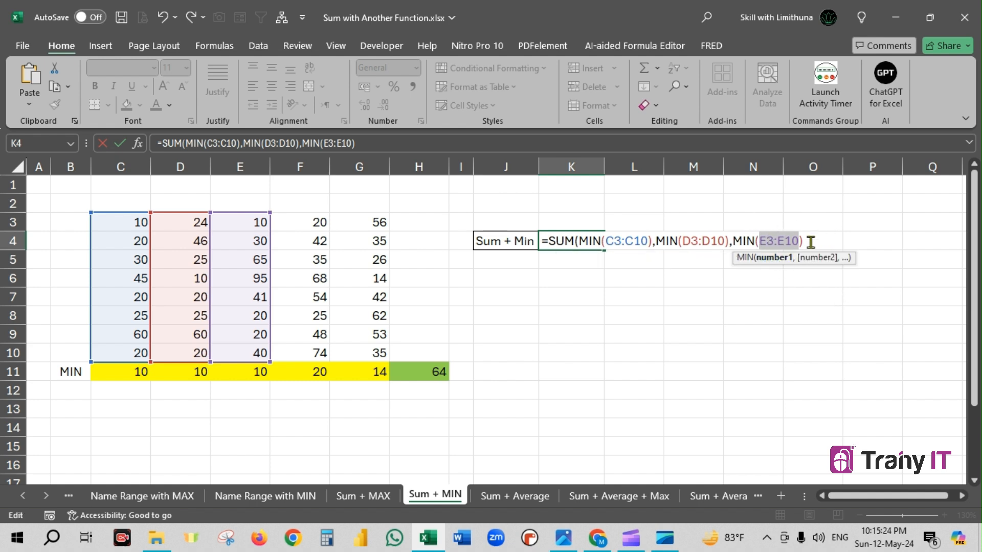
pyautogui.moveTo(808, 249); pyautogui.dragTo(732, 242)
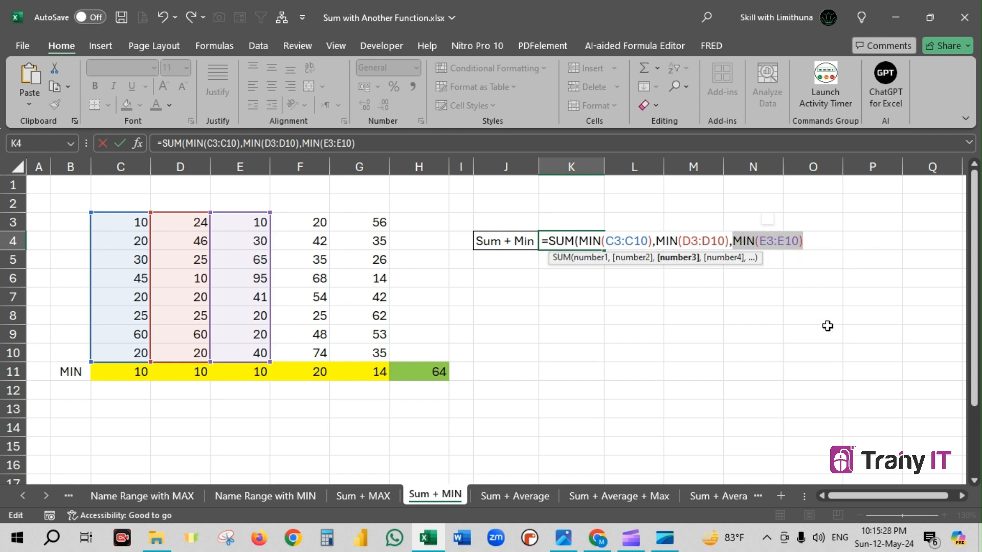
# Append MIN(F3:F10) as the fourth argument at the end of the SUM formula in K4.
pyautogui.click(807, 241)
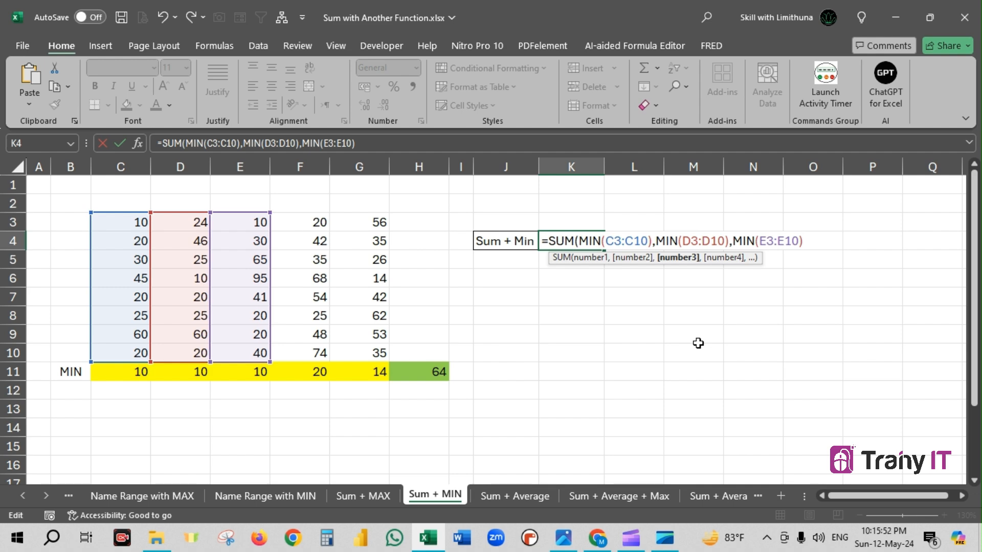
pyautogui.write(',min')
pyautogui.press('Tab')
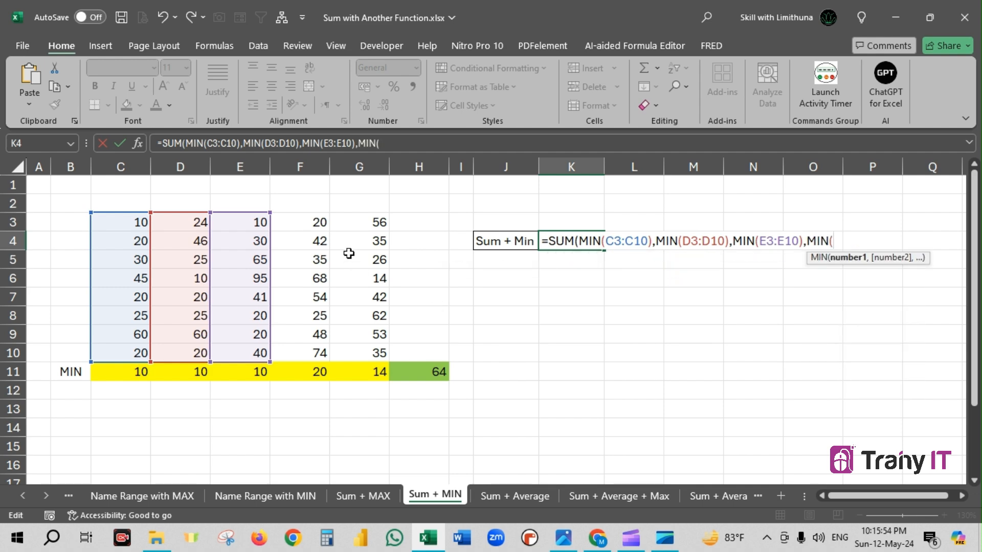
pyautogui.moveTo(320, 222); pyautogui.dragTo(321, 354)
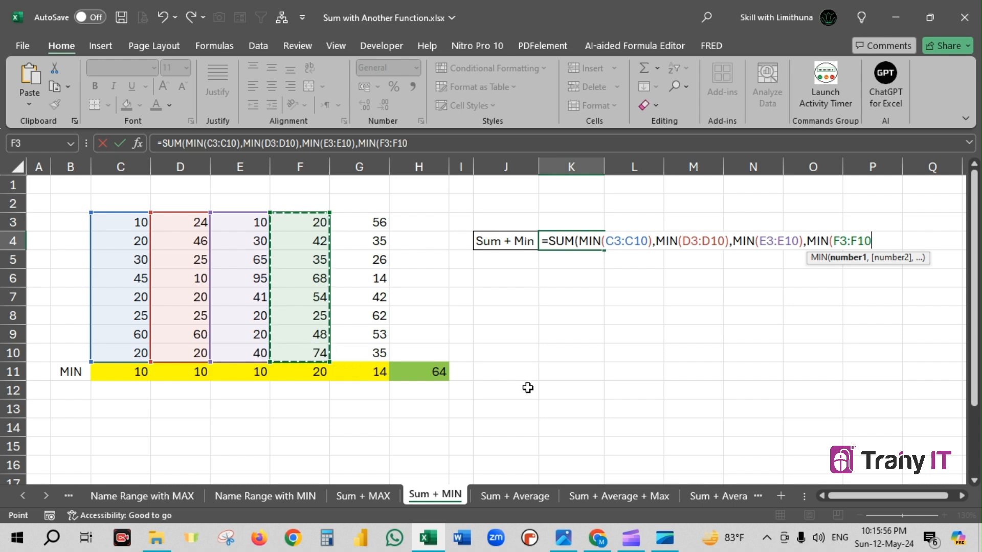
pyautogui.write('),')
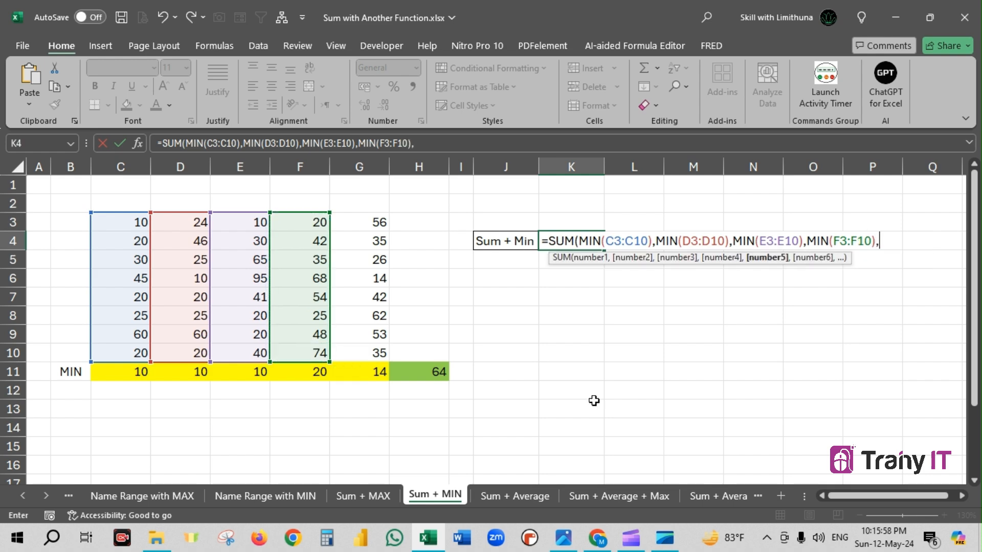
# Add MIN(G3:G10) as the last argument, then close and commit the nested SUM formula in K4.
pyautogui.write('min')
pyautogui.press('Tab')
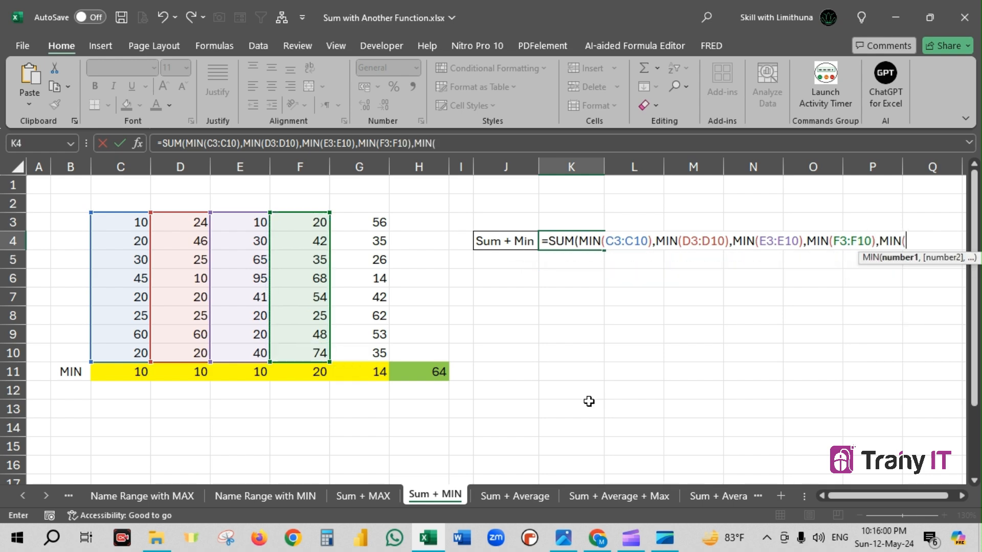
pyautogui.moveTo(381, 221); pyautogui.dragTo(374, 362)
pyautogui.write(')')
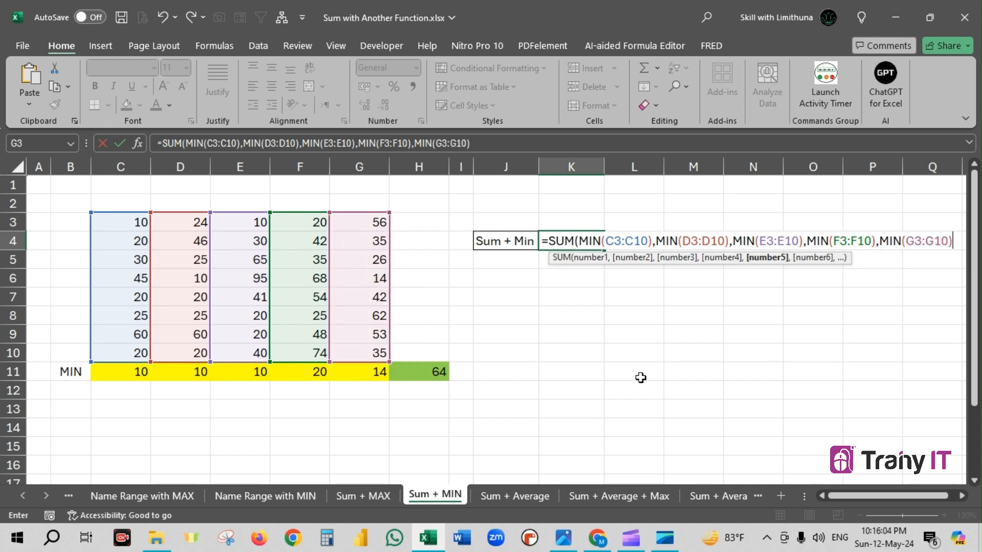
pyautogui.write(')')
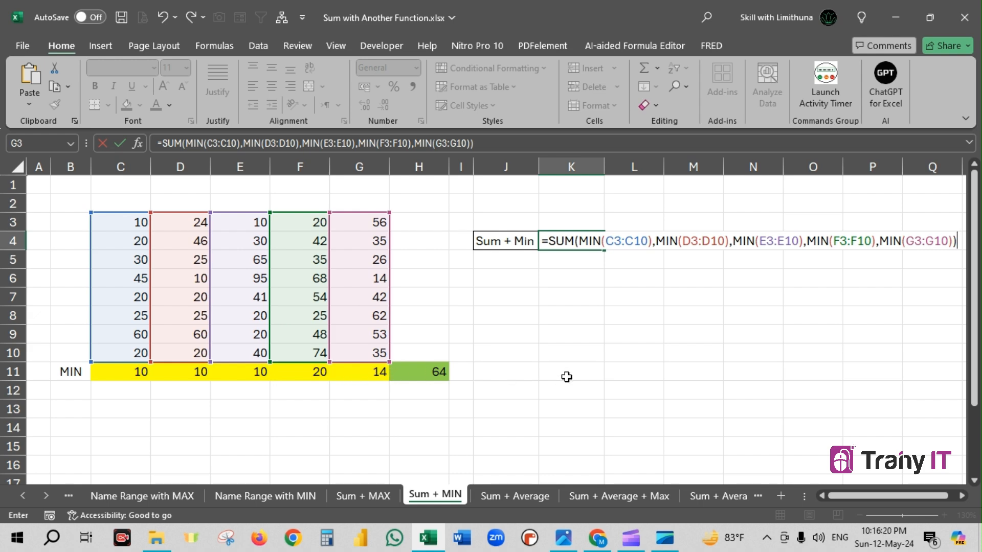
pyautogui.press('Return')
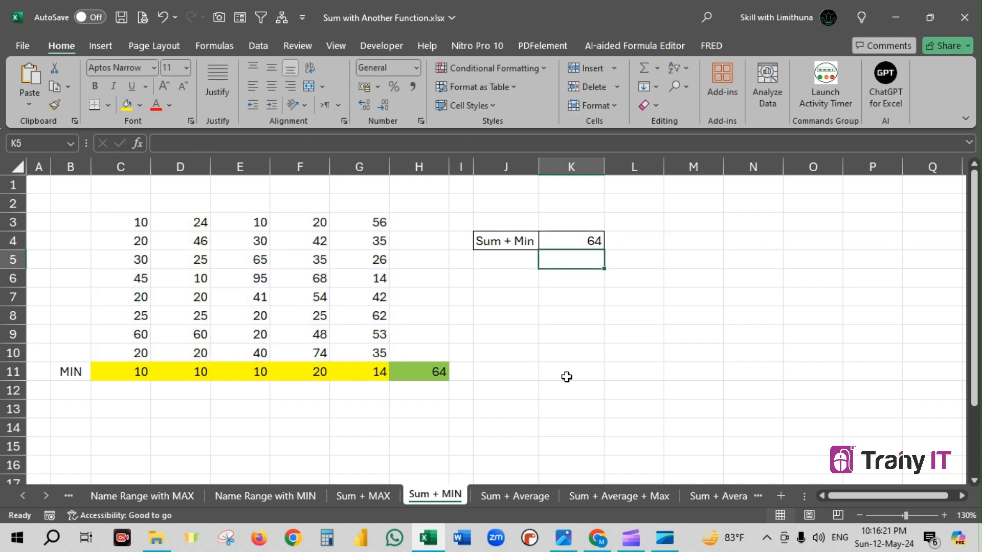
pyautogui.click(585, 244)
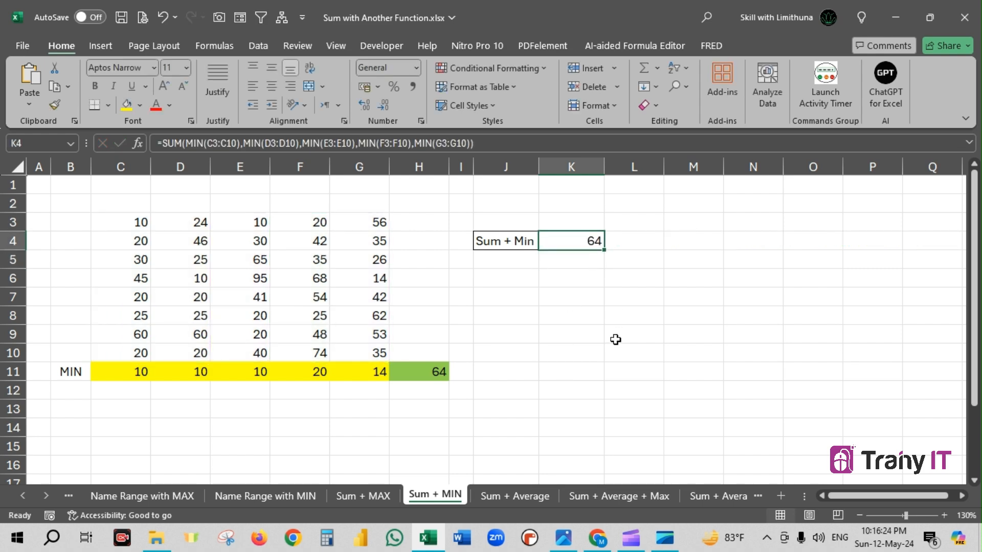